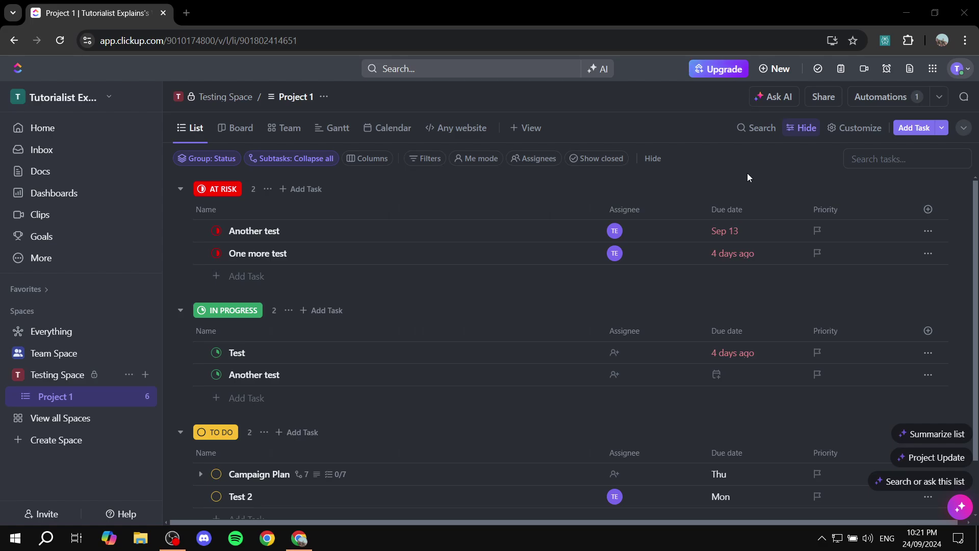
- Add a task named "This is for the template" to the To Do group of Project 1
{"action": "scroll", "coordinate": [747, 178], "scroll_direction": "down", "scroll_amount": 2}
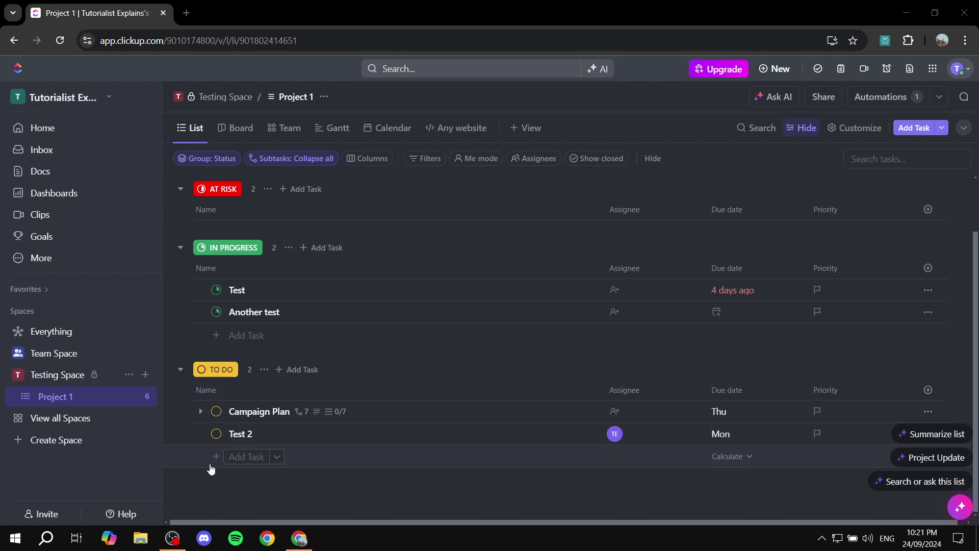
{"action": "left_click", "coordinate": [249, 458]}
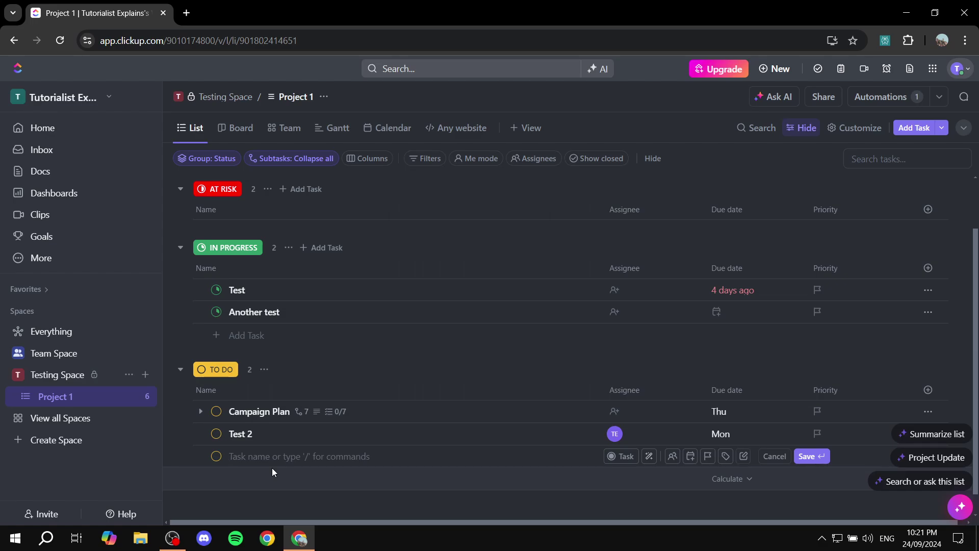
{"action": "type", "text": "This is for the t"}
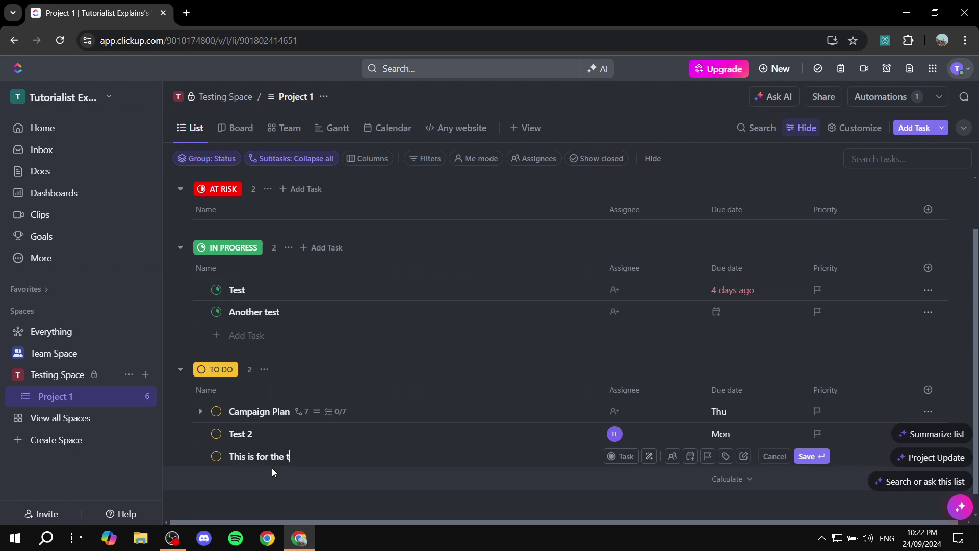
{"action": "type", "text": "emplate"}
{"action": "key", "text": "Return"}
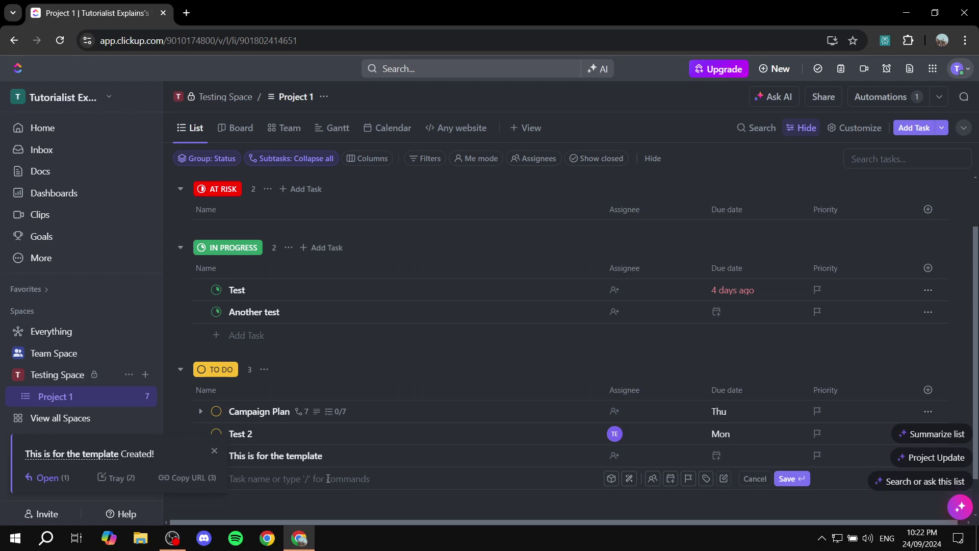
- Open the new "This is for the template" task, assign it to yourself and set its priority to High
{"action": "left_click", "coordinate": [297, 456]}
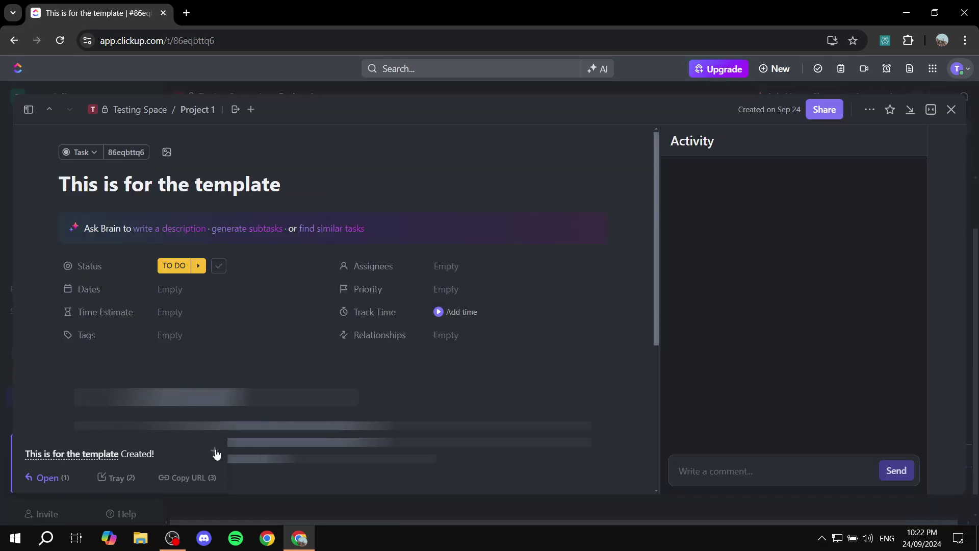
{"action": "left_click", "coordinate": [214, 451]}
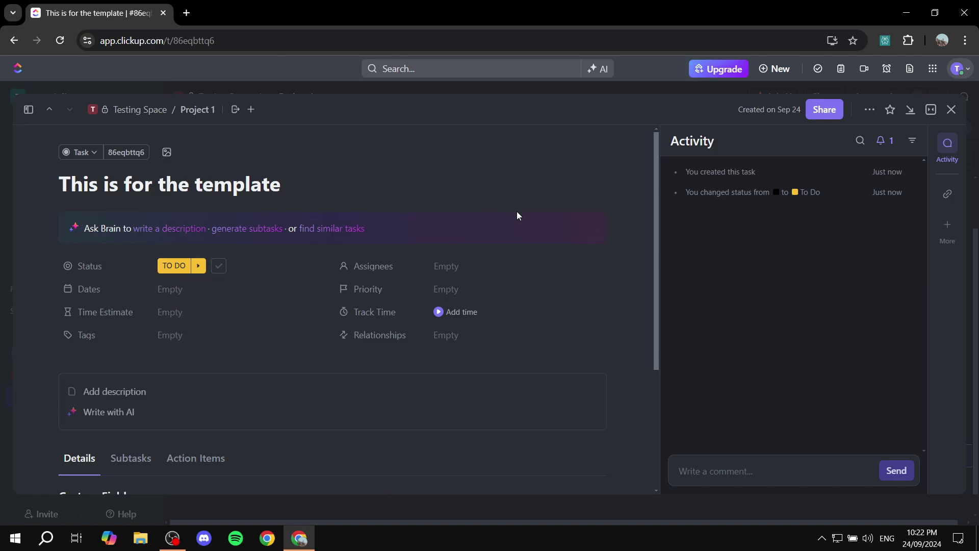
{"action": "left_click", "coordinate": [481, 271]}
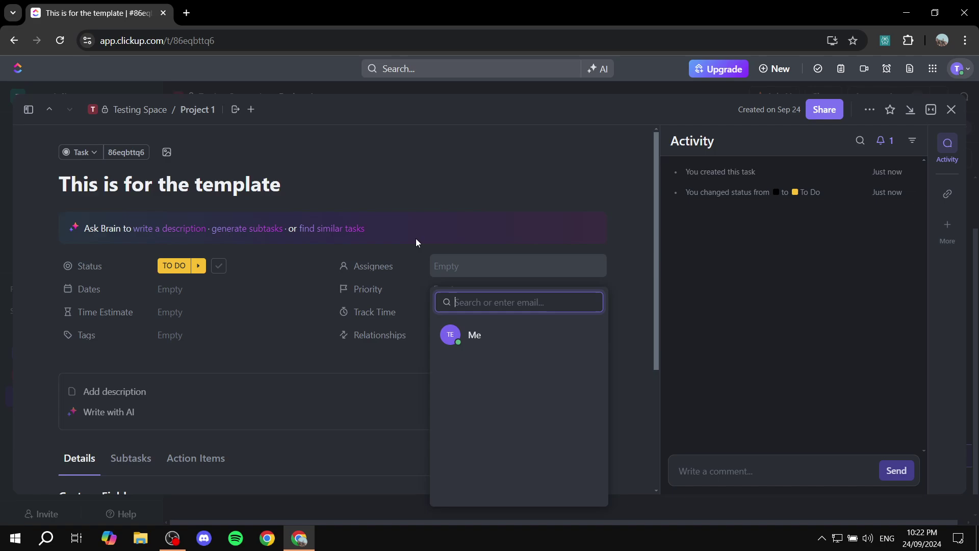
{"action": "left_click", "coordinate": [496, 339]}
{"action": "left_click", "coordinate": [409, 358]}
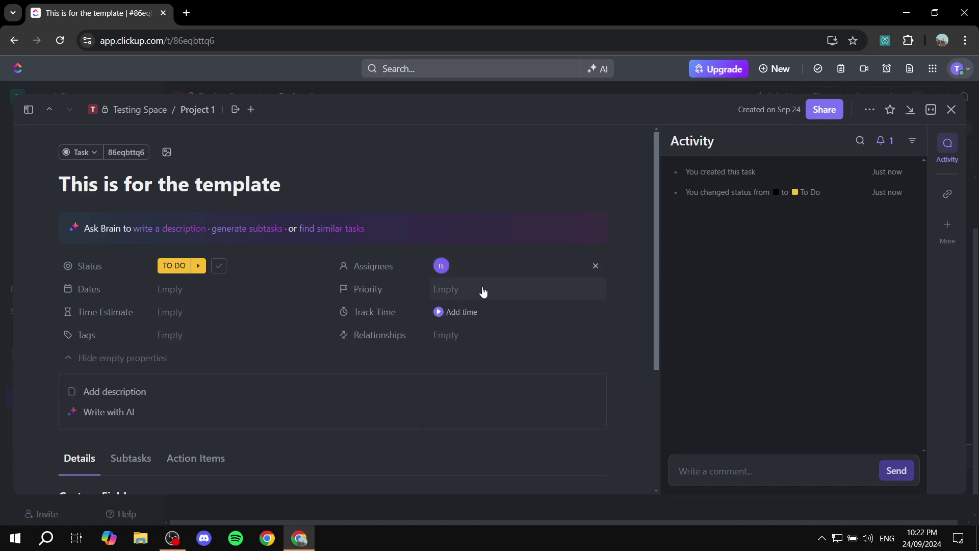
{"action": "left_click", "coordinate": [511, 292]}
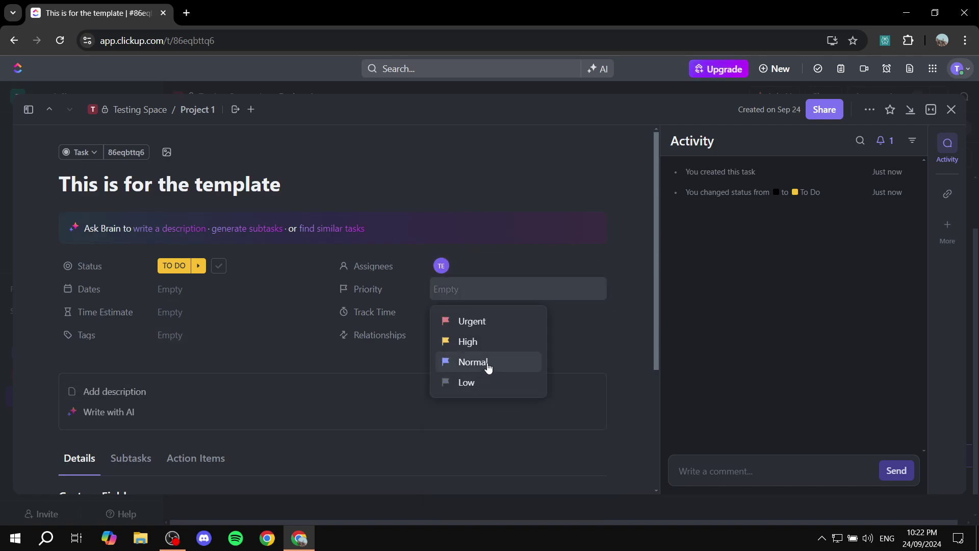
{"action": "left_click", "coordinate": [469, 342]}
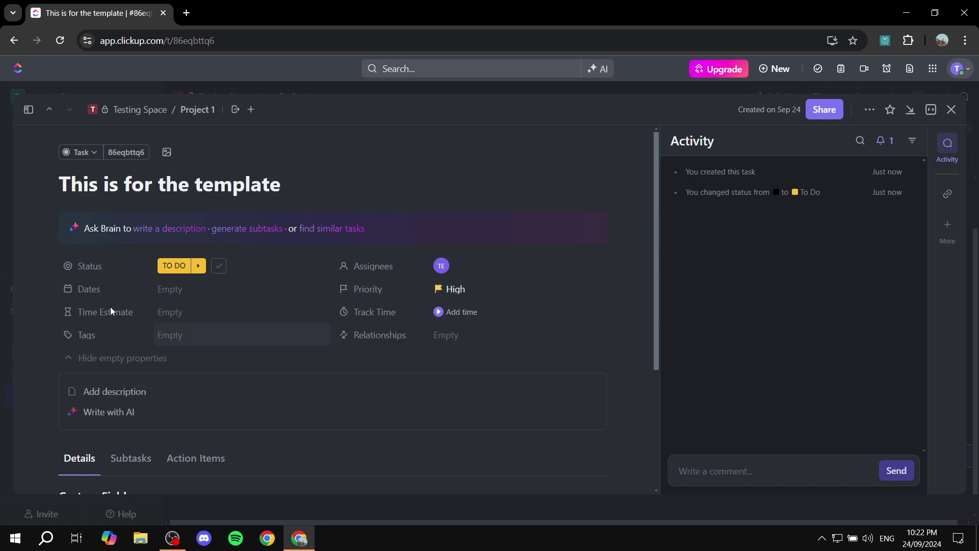
{"action": "left_click", "coordinate": [168, 335]}
{"action": "left_click", "coordinate": [209, 335]}
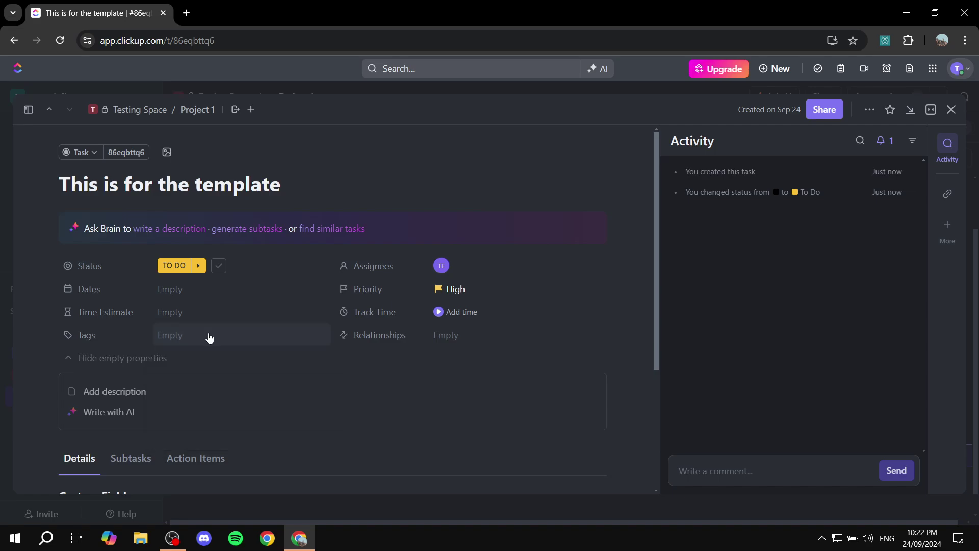
- Enter "Add some text in here" as the task's description
{"action": "left_click", "coordinate": [165, 393]}
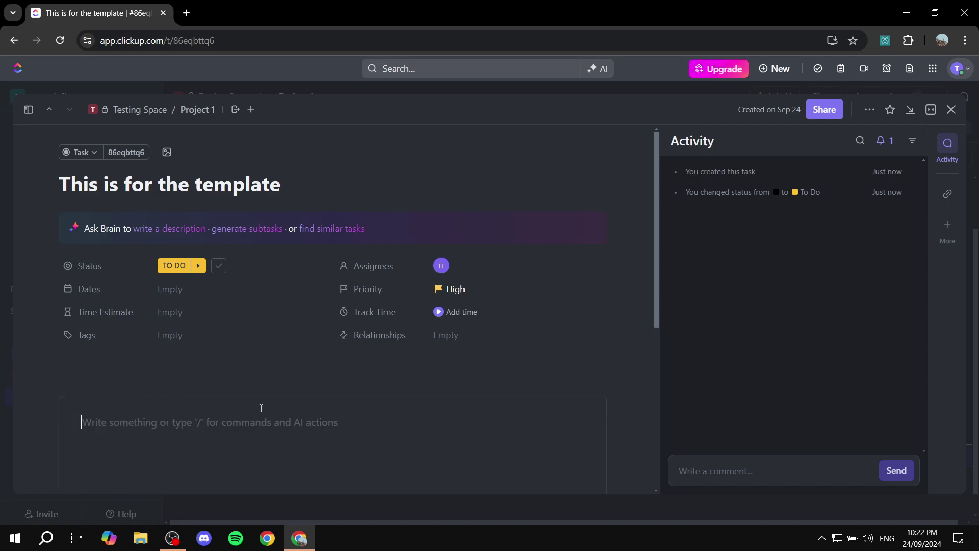
{"action": "type", "text": "Ad"}
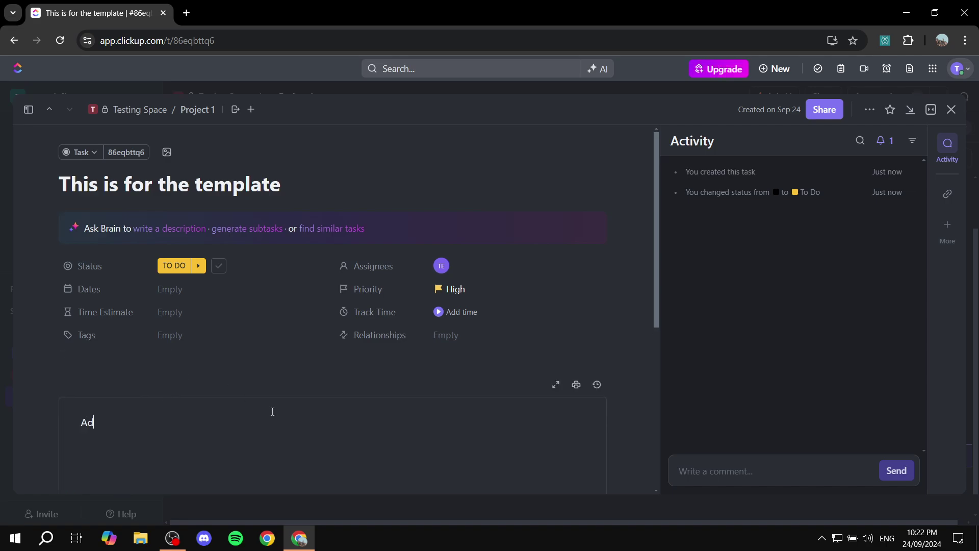
{"action": "type", "text": "d some text in here"}
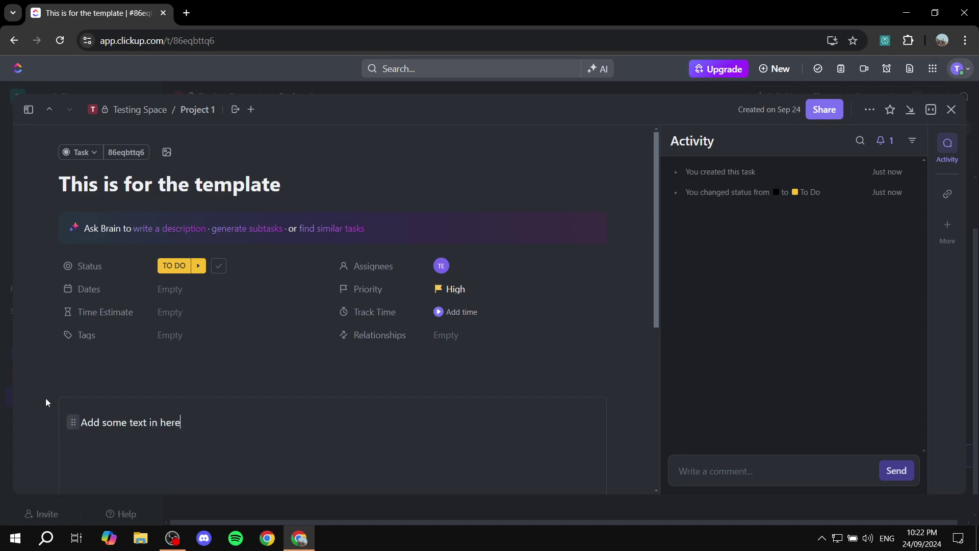
{"action": "scroll", "coordinate": [501, 289], "scroll_direction": "down", "scroll_amount": 3}
{"action": "scroll", "coordinate": [246, 304], "scroll_direction": "down", "scroll_amount": 1}
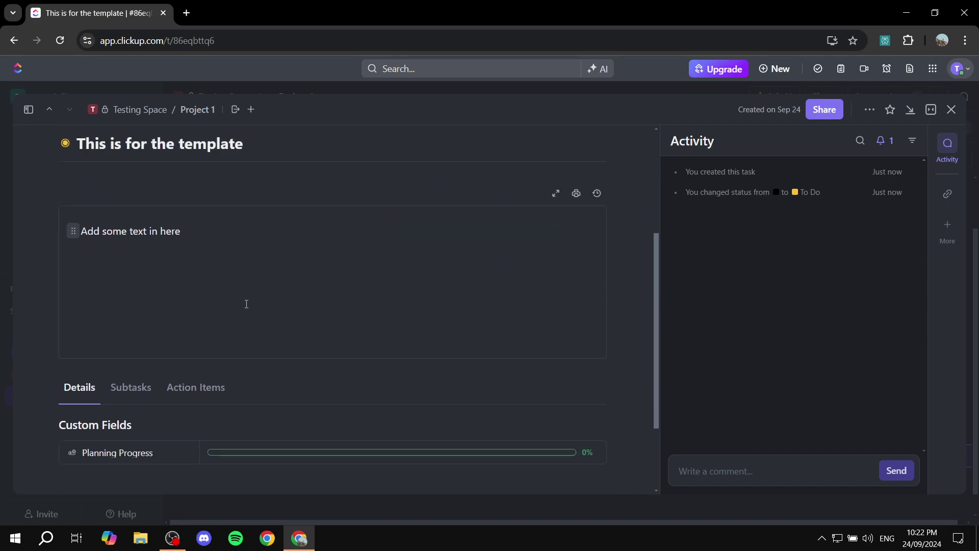
{"action": "scroll", "coordinate": [368, 282], "scroll_direction": "up", "scroll_amount": 4}
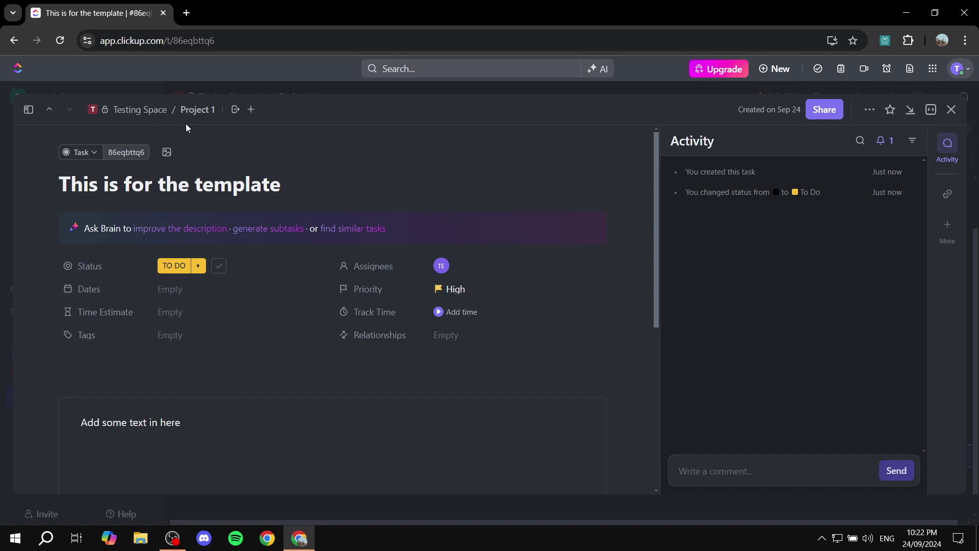
- Save the task as a new task template named "Test Task Template", shared with all members and importing everything
{"action": "left_click", "coordinate": [865, 110]}
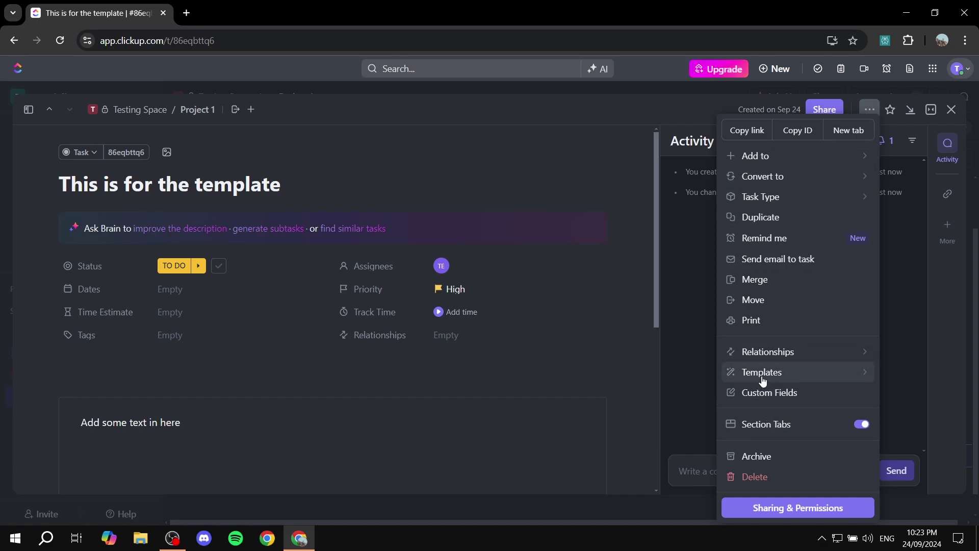
{"action": "mouse_move", "coordinate": [768, 377]}
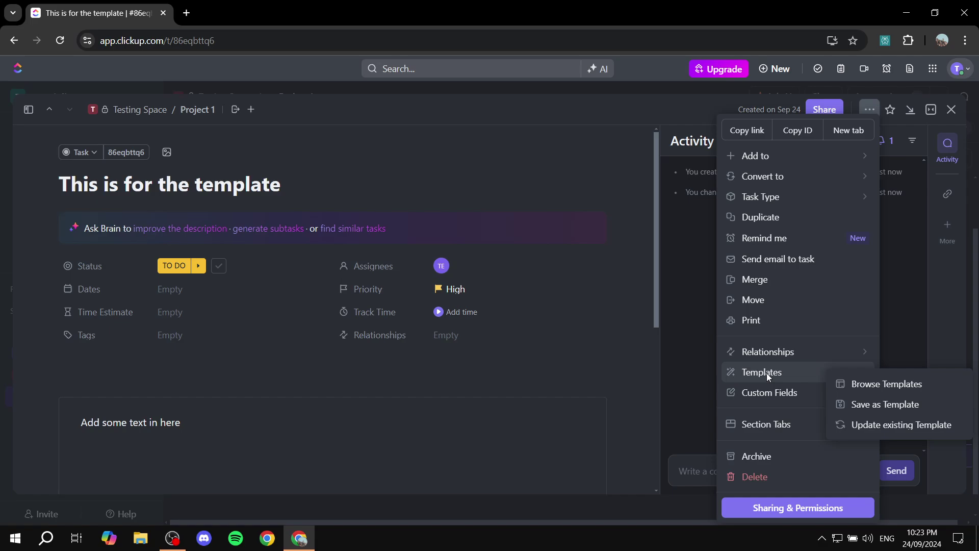
{"action": "left_click", "coordinate": [874, 405]}
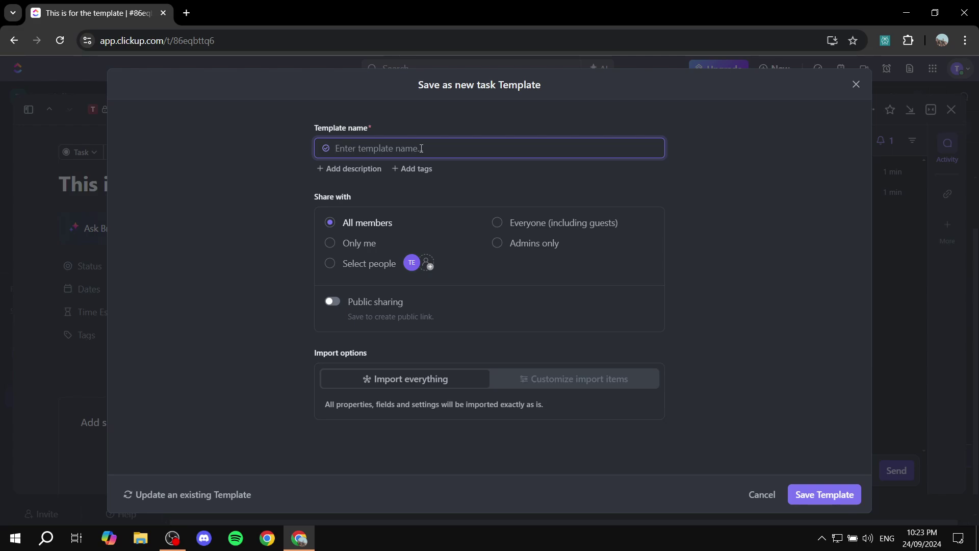
{"action": "type", "text": "Test Task Template"}
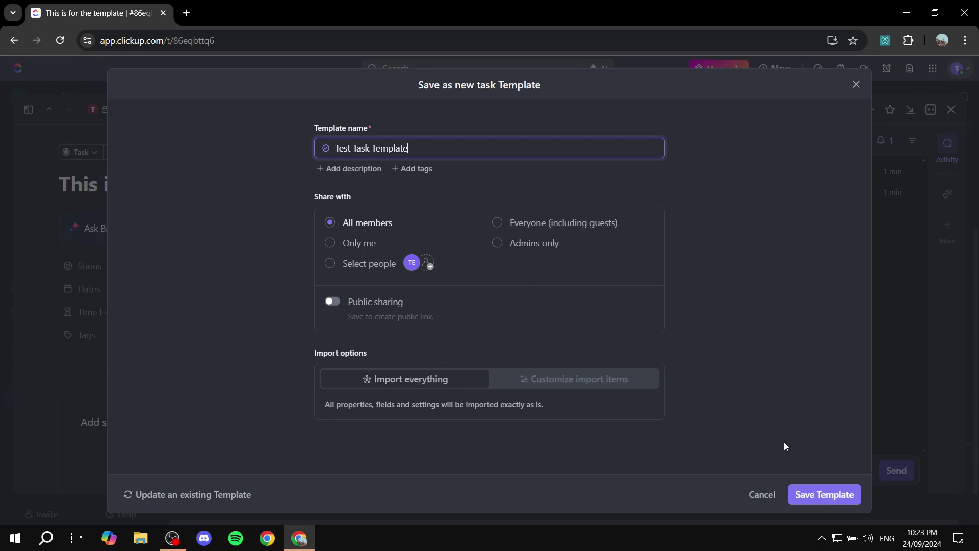
{"action": "left_click", "coordinate": [838, 499]}
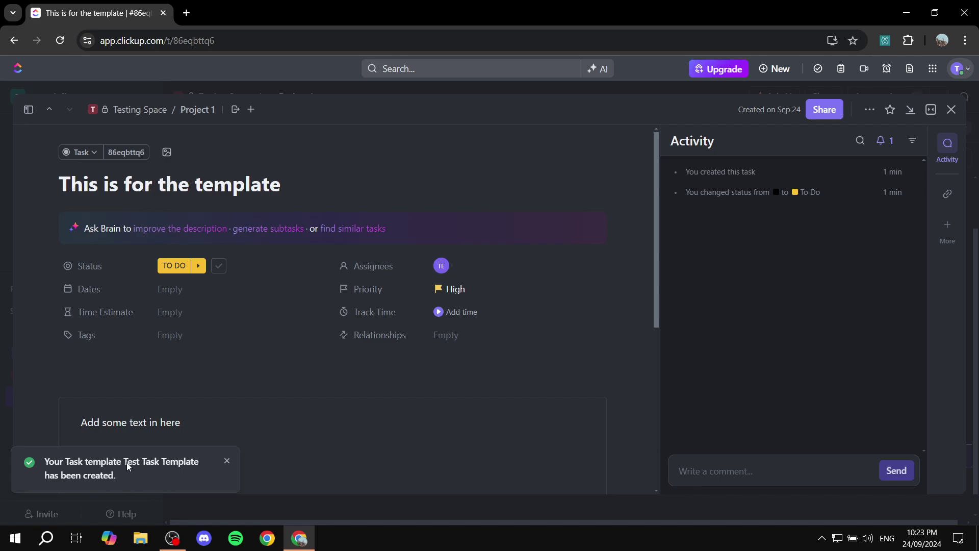
{"action": "left_click_drag", "start_coordinate": [128, 464], "coordinate": [203, 472]}
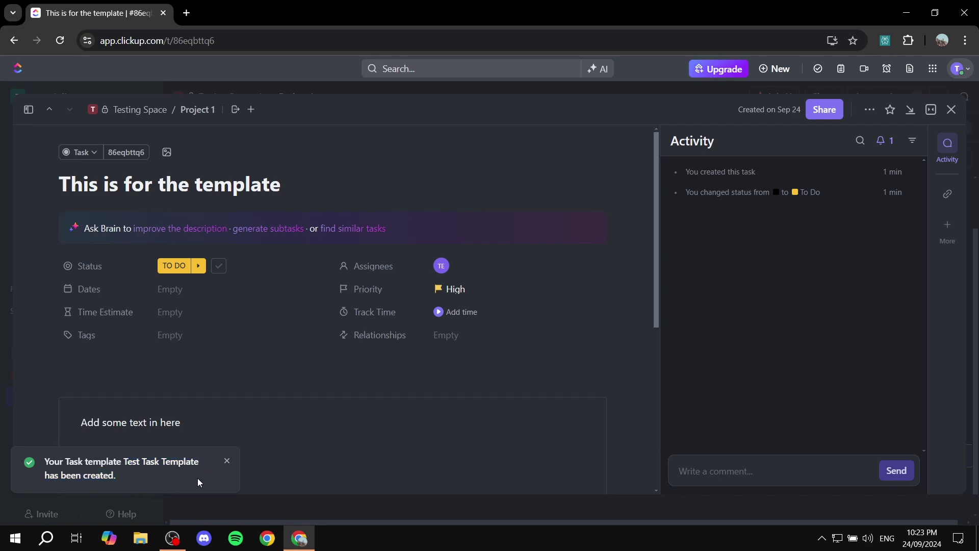
{"action": "left_click", "coordinate": [227, 462]}
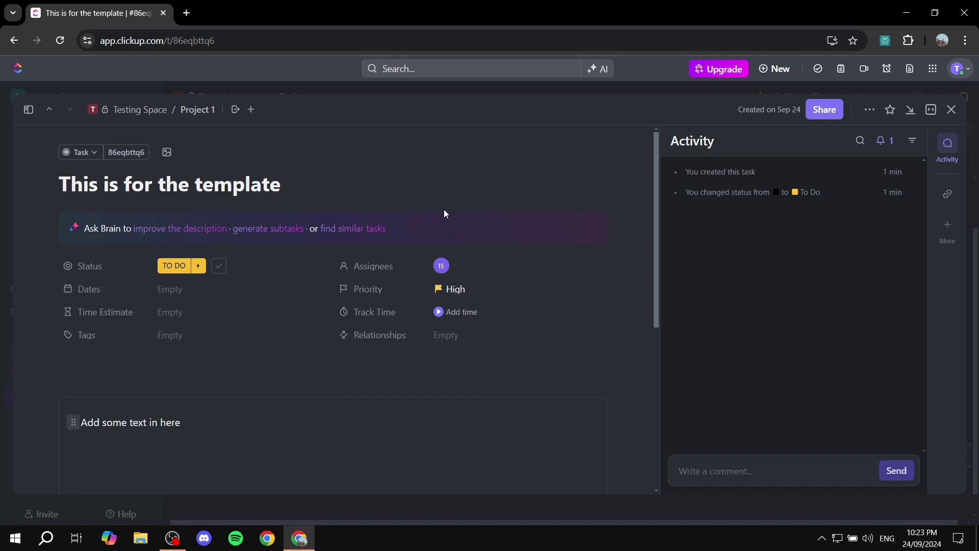
- Create a new checklist in the task's action items
{"action": "scroll", "coordinate": [473, 208], "scroll_direction": "down", "scroll_amount": 1}
{"action": "scroll", "coordinate": [472, 206], "scroll_direction": "down", "scroll_amount": 4}
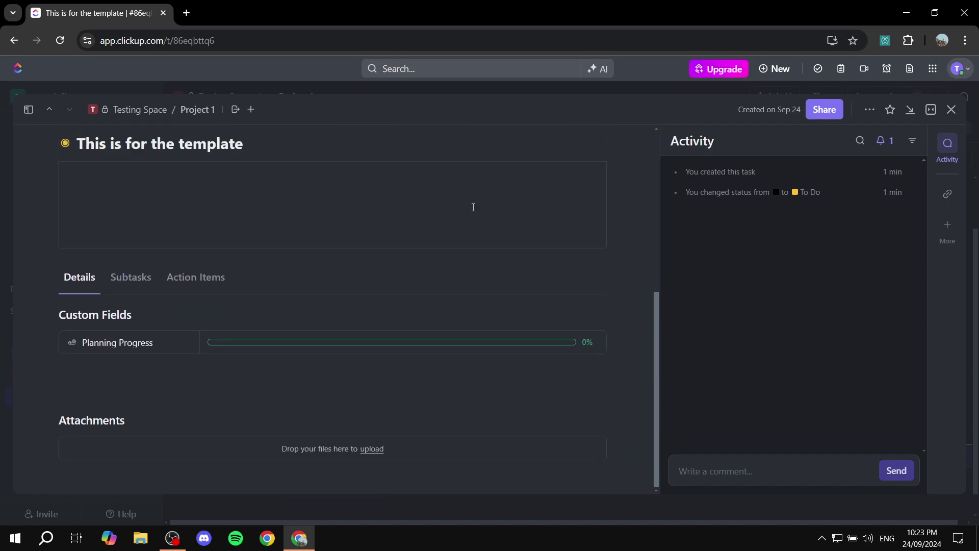
{"action": "left_click", "coordinate": [187, 281]}
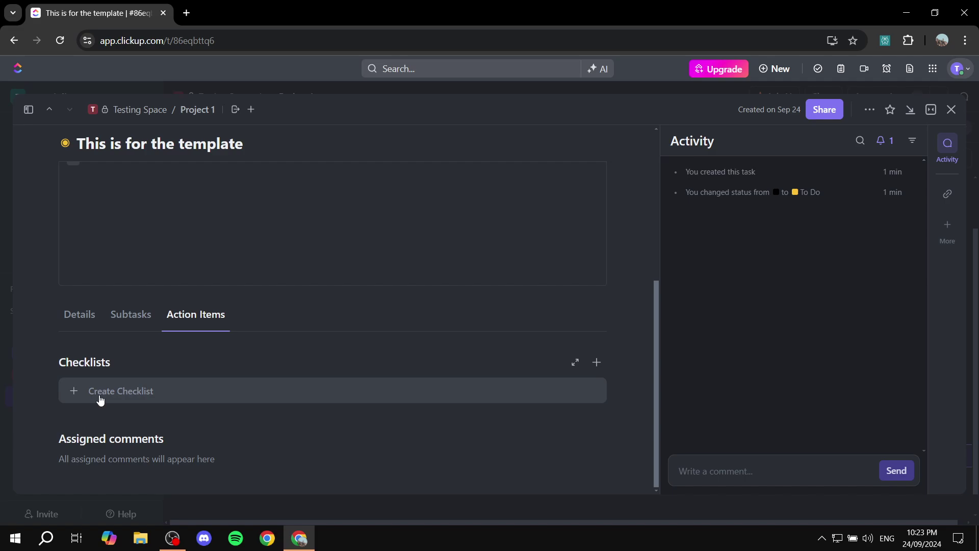
{"action": "left_click", "coordinate": [194, 391]}
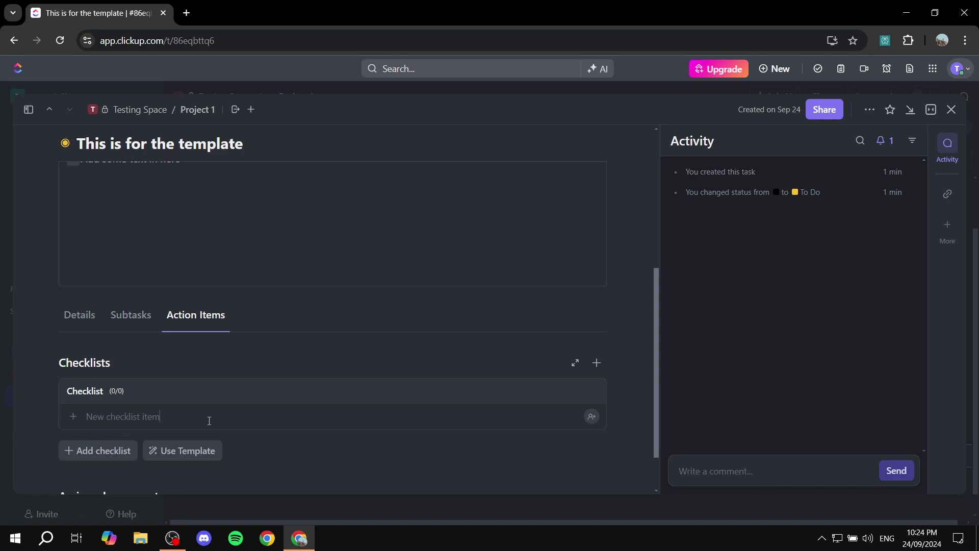
{"action": "key", "text": "BackSpace"}
{"action": "key", "text": "BackSpace"}
{"action": "key", "text": "BackSpace"}
{"action": "key", "text": "BackSpace"}
{"action": "key", "text": "BackSpace"}
{"action": "key", "text": "BackSpace"}
{"action": "key", "text": "BackSpace"}
{"action": "key", "text": "BackSpace"}
{"action": "key", "text": "BackSpace"}
{"action": "key", "text": "BackSpace"}
{"action": "key", "text": "BackSpace"}
{"action": "key", "text": "BackSpace"}
{"action": "key", "text": "BackSpace"}
{"action": "key", "text": "BackSpace"}
{"action": "key", "text": "BackSpace"}
{"action": "key", "text": "BackSpace"}
{"action": "key", "text": "BackSpace"}
{"action": "key", "text": "BackSpace"}
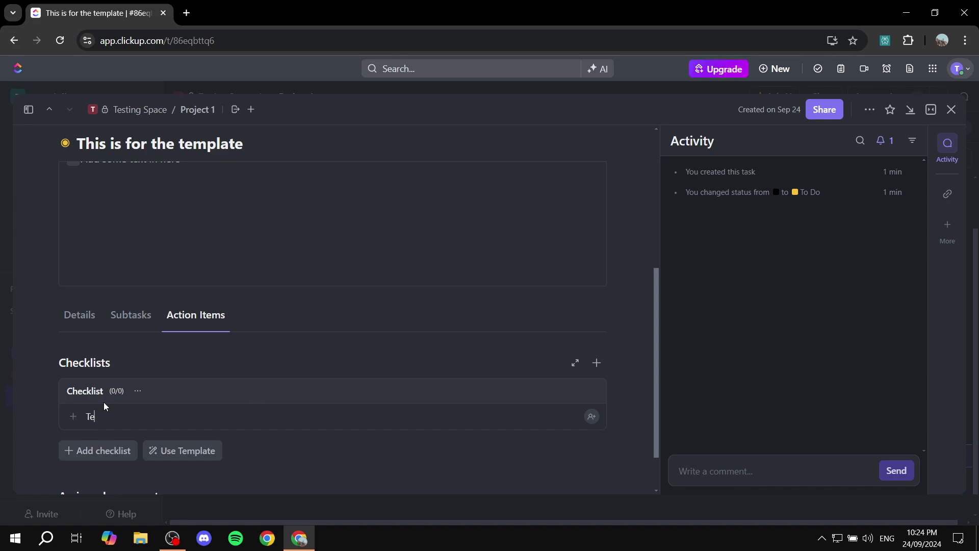
- Add the items "Test 1", "Test 2" and "Test 3" to the checklist
{"action": "type", "text": "Test 1"}
{"action": "key", "text": "Return"}
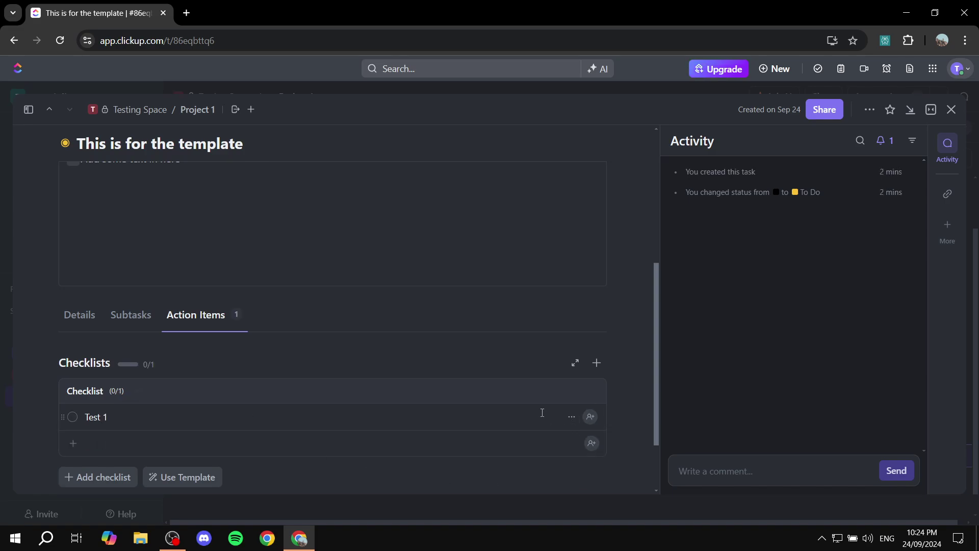
{"action": "type", "text": "Test 2"}
{"action": "key", "text": "Return"}
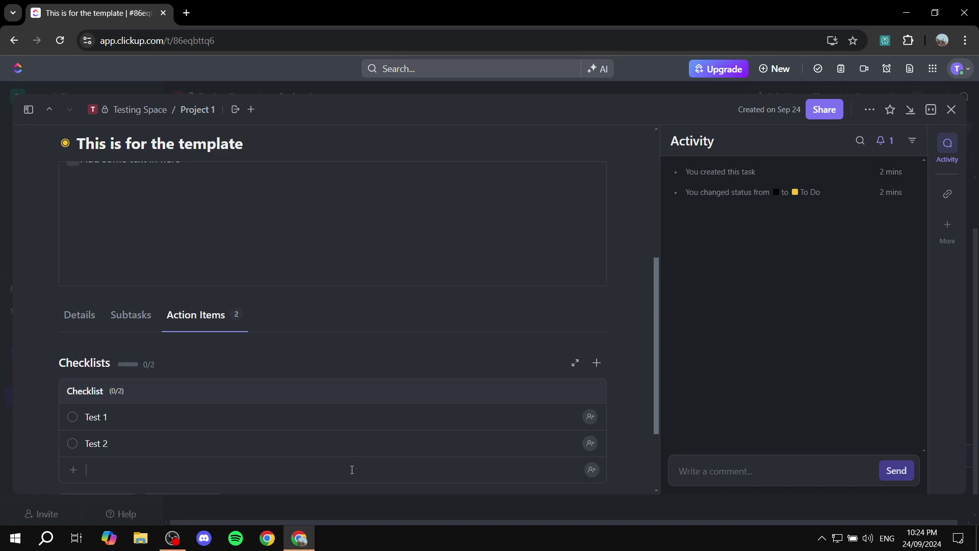
{"action": "type", "text": "Test 3"}
{"action": "key", "text": "Return"}
- Assign all three checklist items, Test 1, Test 2 and Test 3, to yourself
{"action": "scroll", "coordinate": [459, 403], "scroll_direction": "down", "scroll_amount": 1}
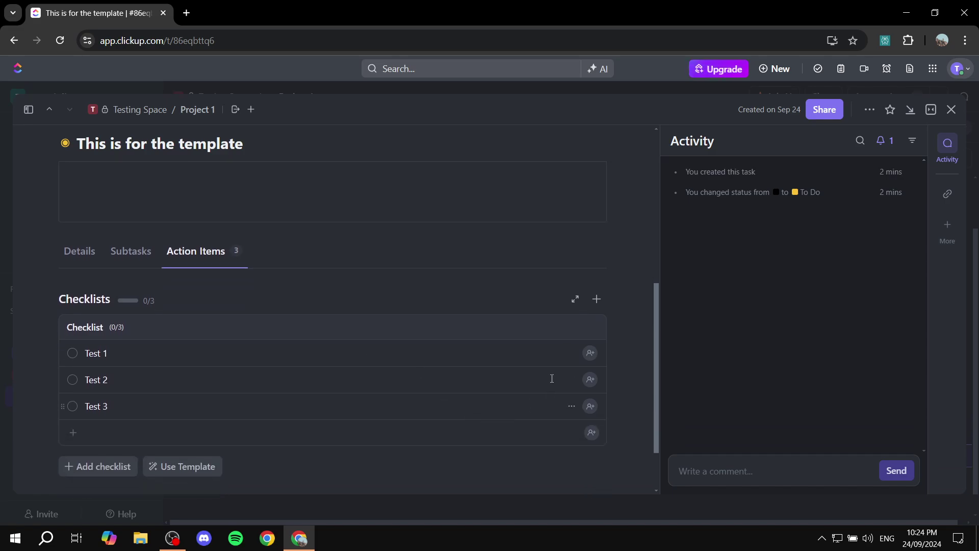
{"action": "left_click", "coordinate": [590, 353]}
{"action": "left_click", "coordinate": [634, 354]}
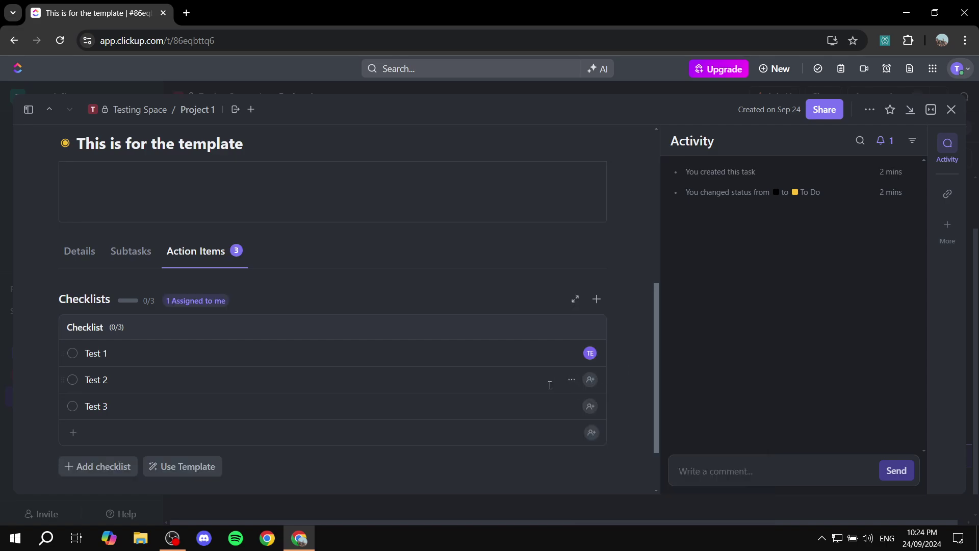
{"action": "left_click", "coordinate": [592, 380]}
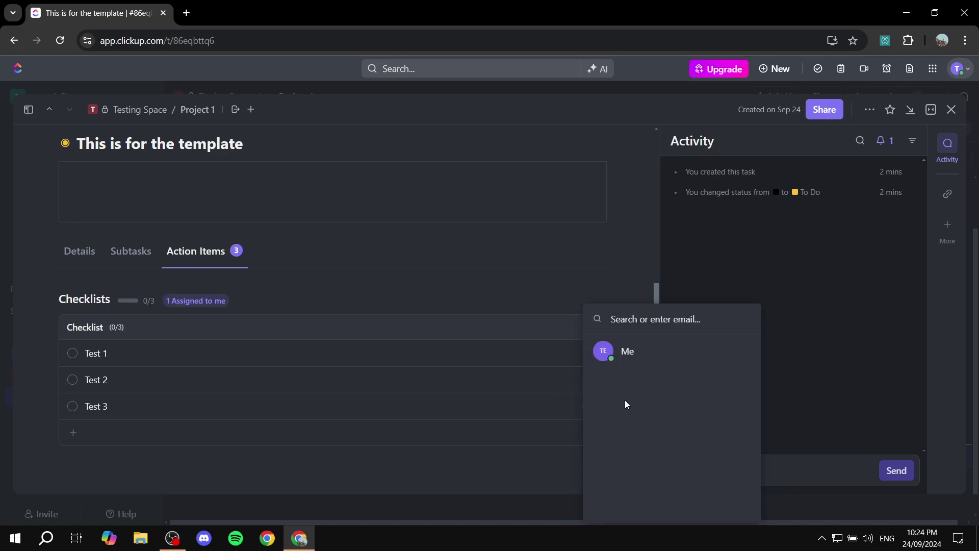
{"action": "left_click", "coordinate": [634, 351]}
{"action": "left_click", "coordinate": [590, 406]}
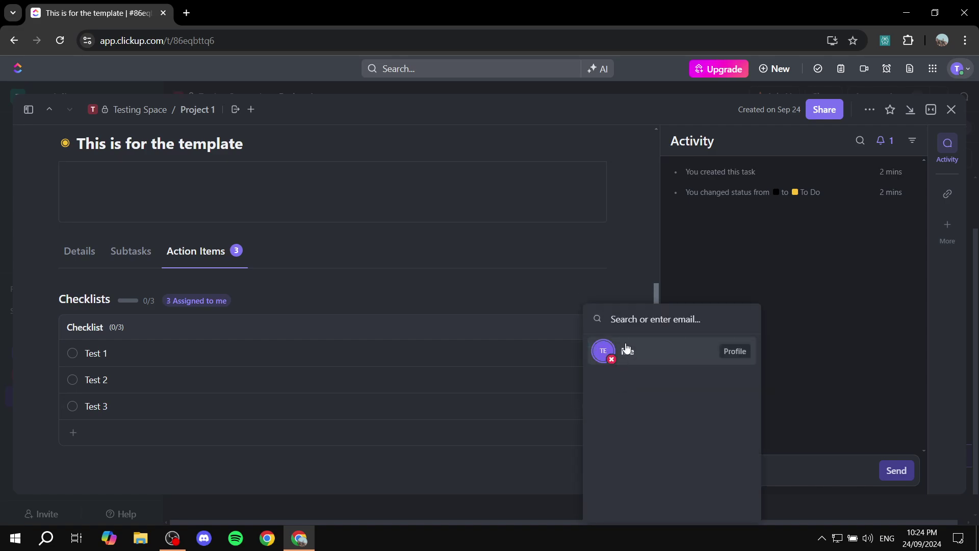
{"action": "left_click", "coordinate": [623, 350]}
{"action": "scroll", "coordinate": [570, 285], "scroll_direction": "down", "scroll_amount": 1}
{"action": "scroll", "coordinate": [570, 285], "scroll_direction": "down", "scroll_amount": 1}
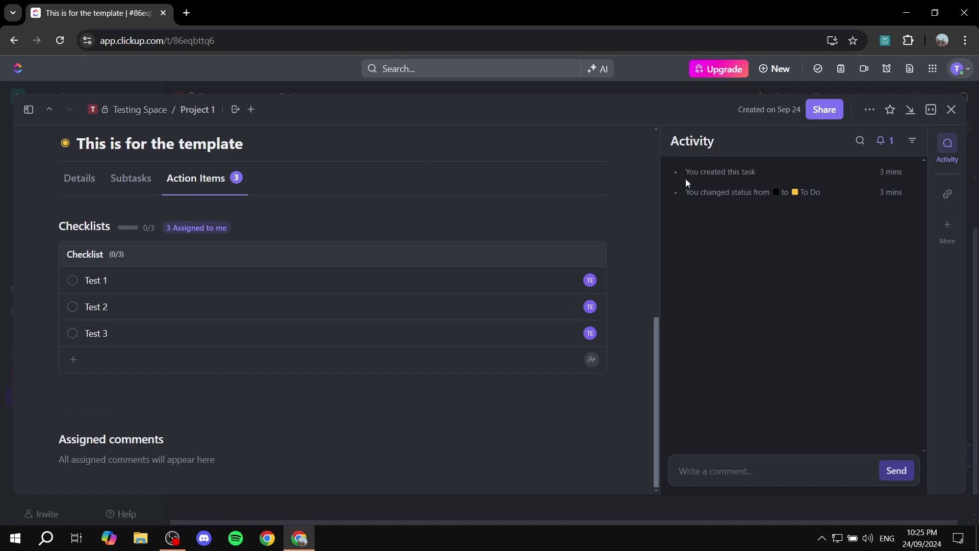
{"action": "scroll", "coordinate": [312, 272], "scroll_direction": "up", "scroll_amount": 5}
{"action": "scroll", "coordinate": [312, 272], "scroll_direction": "down", "scroll_amount": 5}
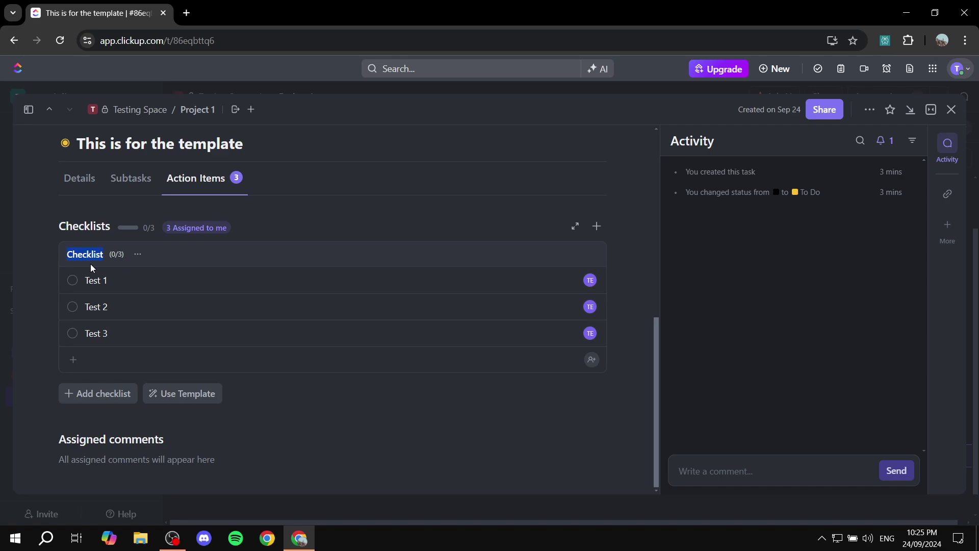
- Save the checklist as a new checklist template named "Checklist template test", shared with all members
{"action": "left_click", "coordinate": [138, 255]}
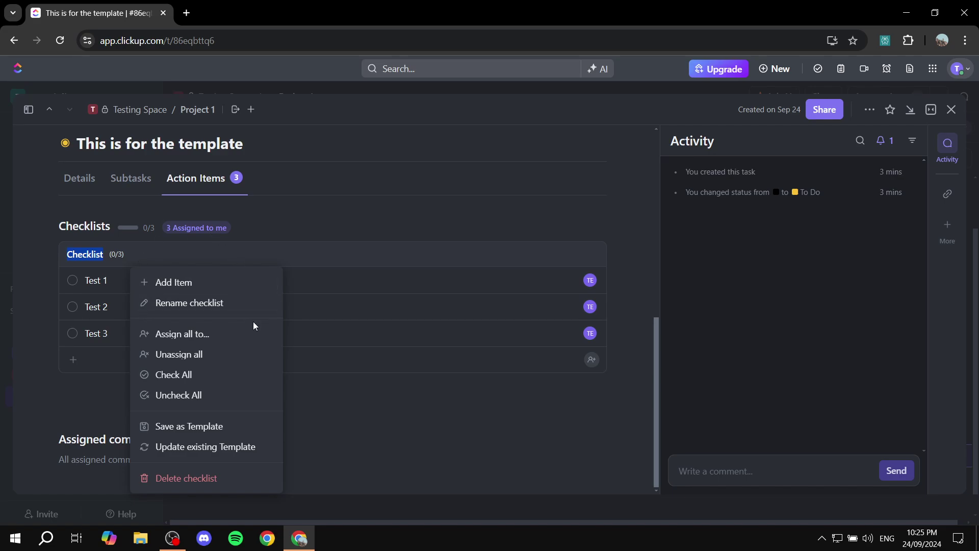
{"action": "left_click", "coordinate": [220, 430]}
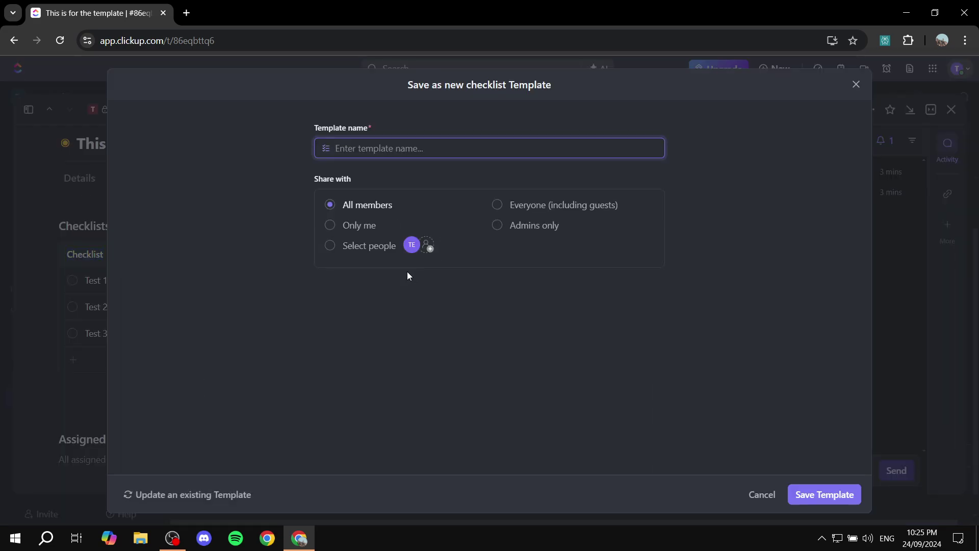
{"action": "type", "text": "C"}
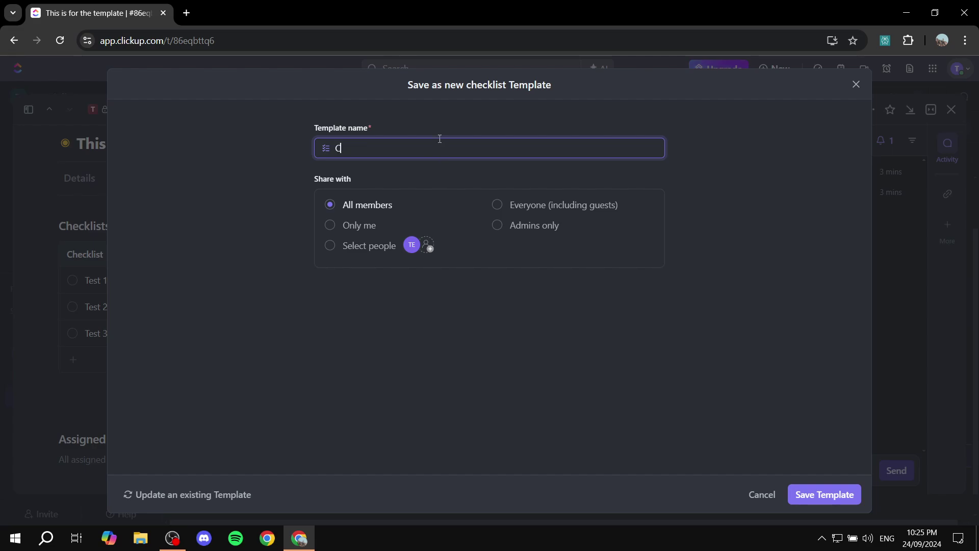
{"action": "type", "text": "hecklist template test"}
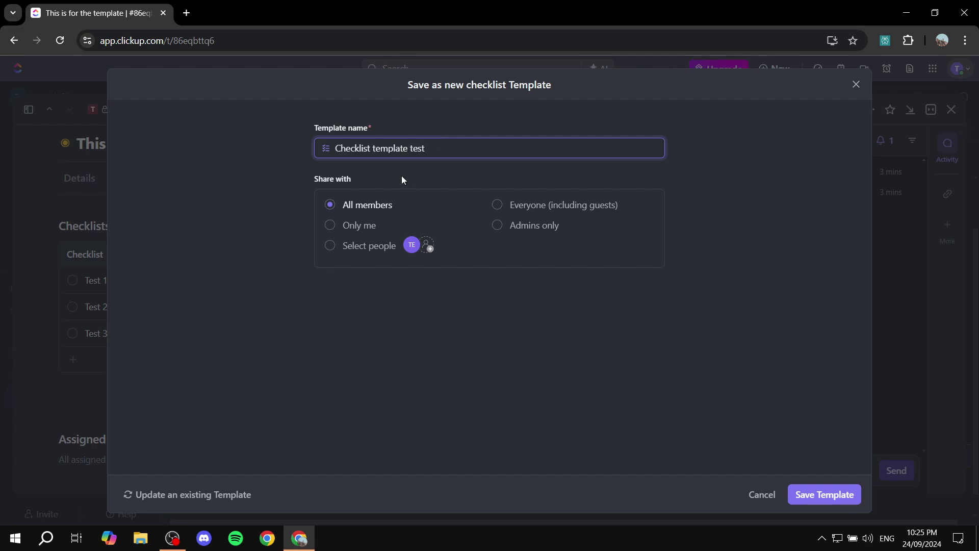
{"action": "left_click_drag", "start_coordinate": [314, 184], "coordinate": [380, 184]}
{"action": "left_click", "coordinate": [380, 184]}
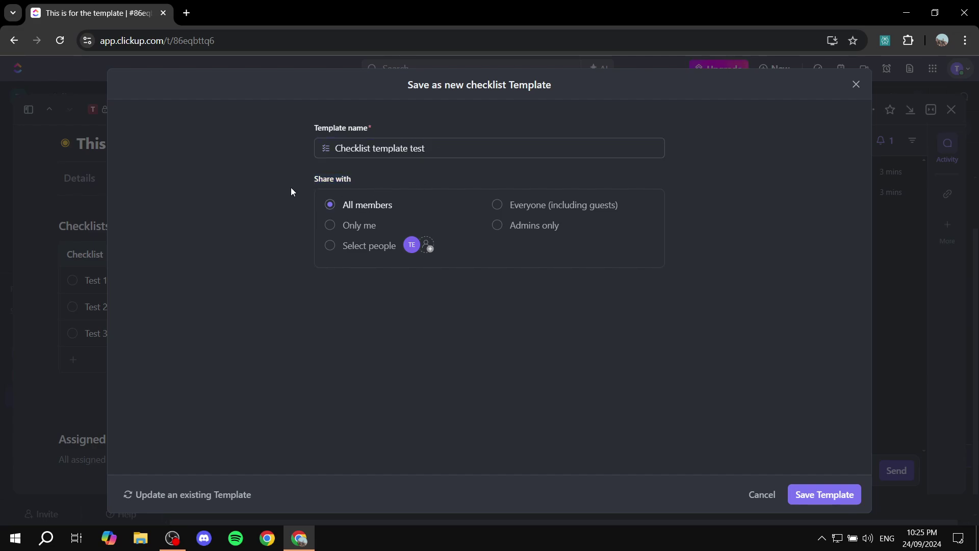
{"action": "left_click_drag", "start_coordinate": [305, 183], "coordinate": [394, 180]}
{"action": "left_click", "coordinate": [395, 180]}
{"action": "left_click", "coordinate": [827, 501]}
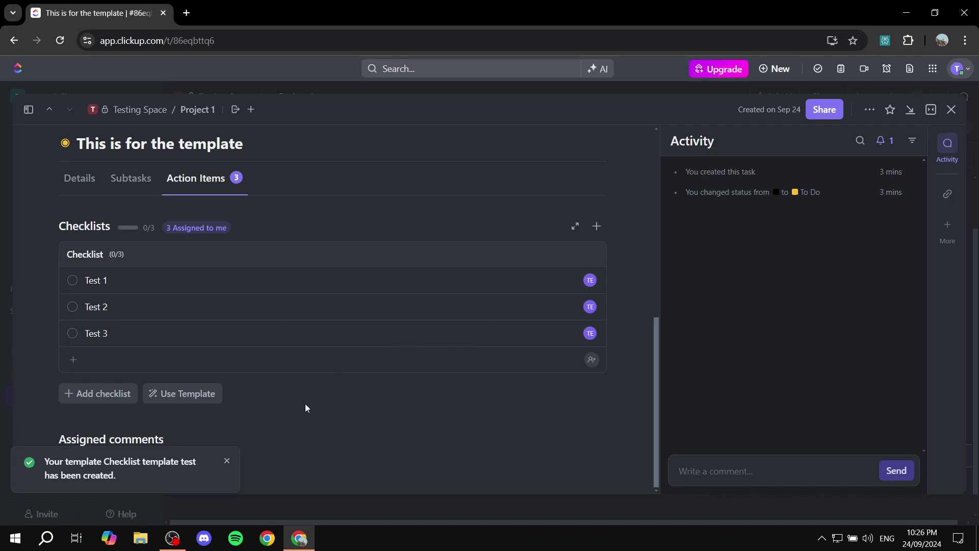
{"action": "left_click", "coordinate": [227, 461]}
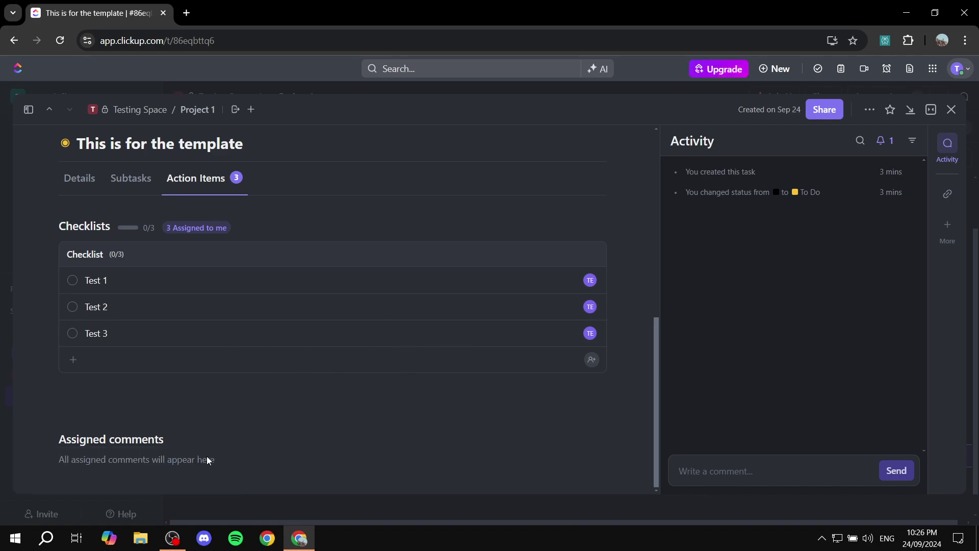
- Add a second checklist to the task from the "Checklist template test" template and close the task
{"action": "left_click", "coordinate": [169, 394]}
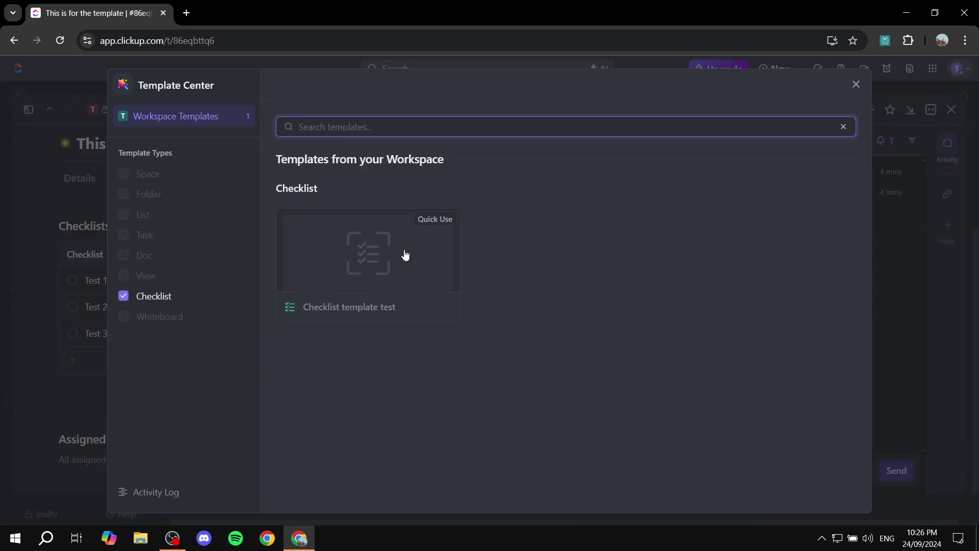
{"action": "left_click", "coordinate": [372, 259]}
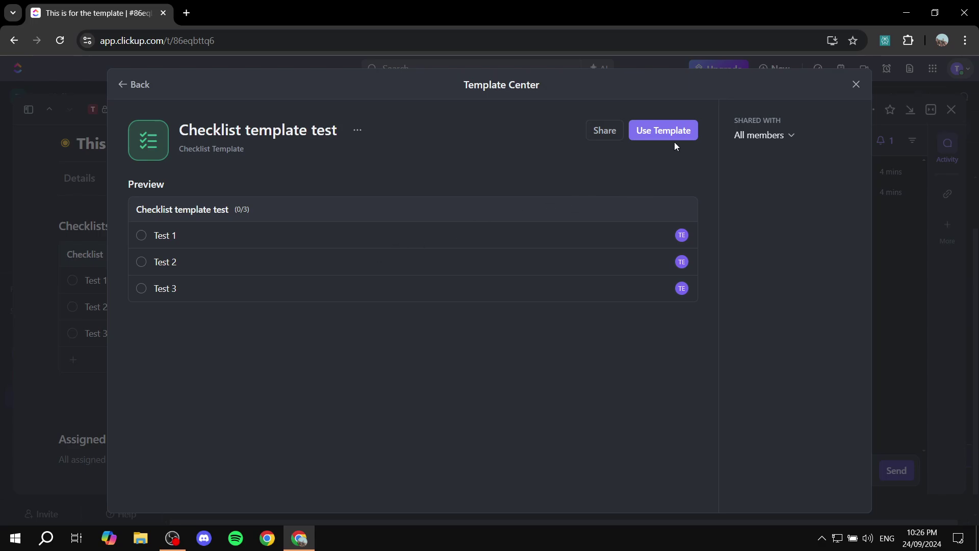
{"action": "left_click", "coordinate": [681, 130]}
{"action": "scroll", "coordinate": [243, 405], "scroll_direction": "down", "scroll_amount": 2}
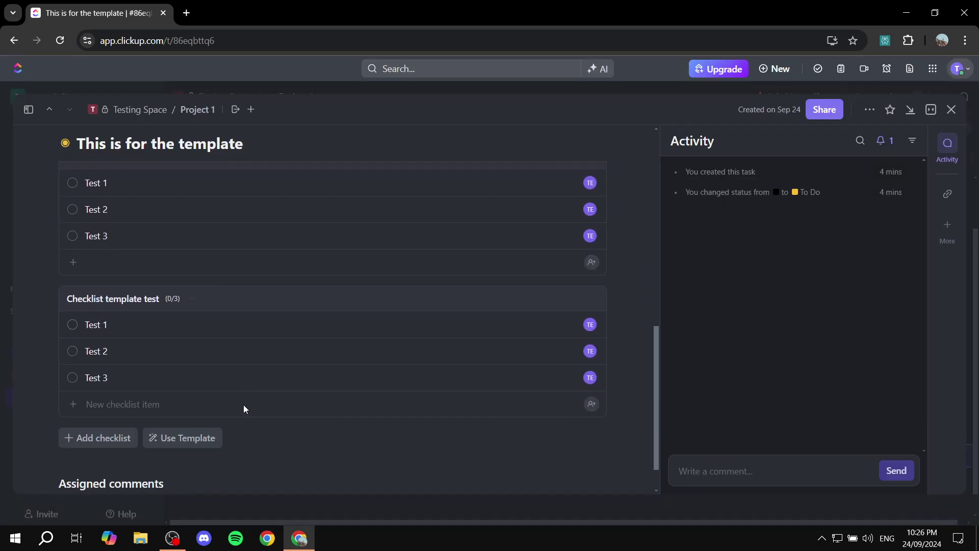
{"action": "scroll", "coordinate": [243, 405], "scroll_direction": "up", "scroll_amount": 10}
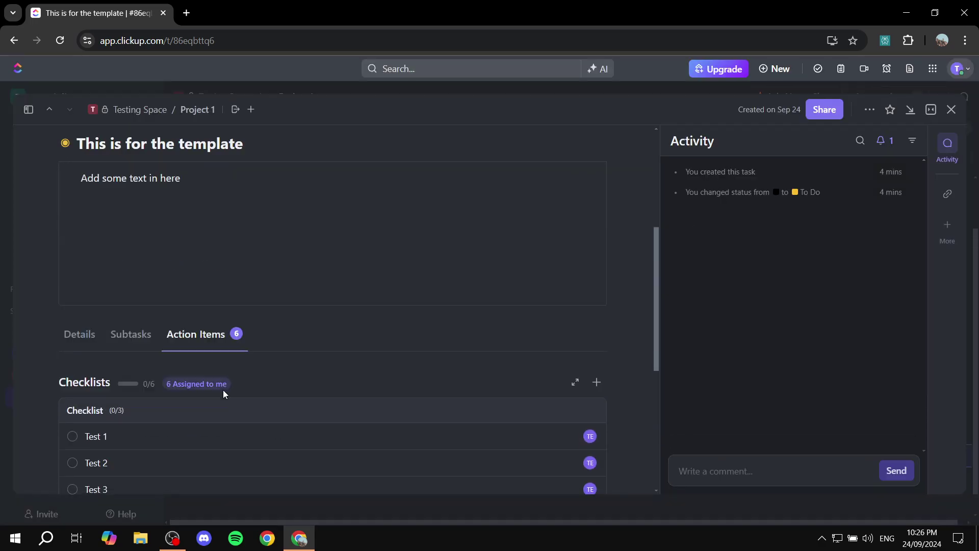
{"action": "left_click", "coordinate": [951, 109]}
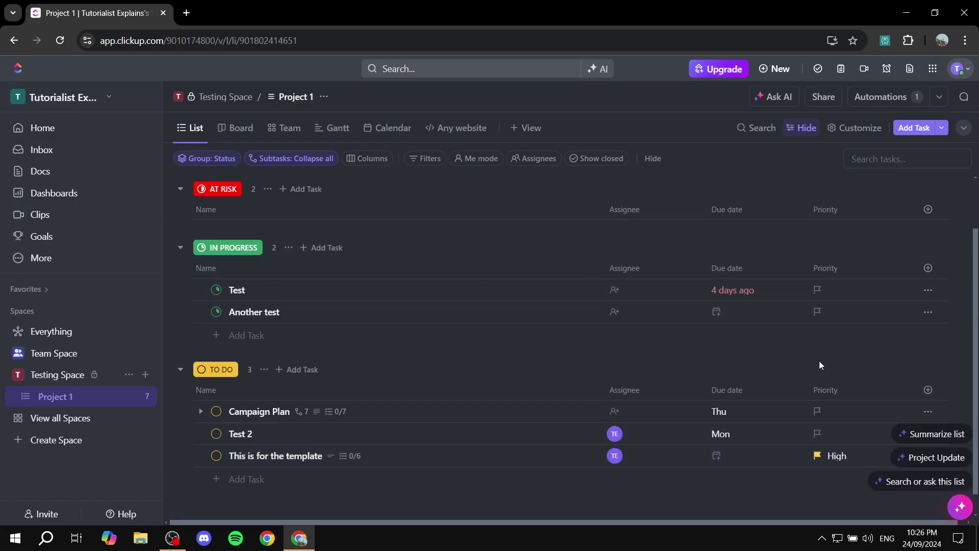
- Create a new task in Project 1 from the "Test Task Template" workspace template
{"action": "left_click", "coordinate": [942, 130]}
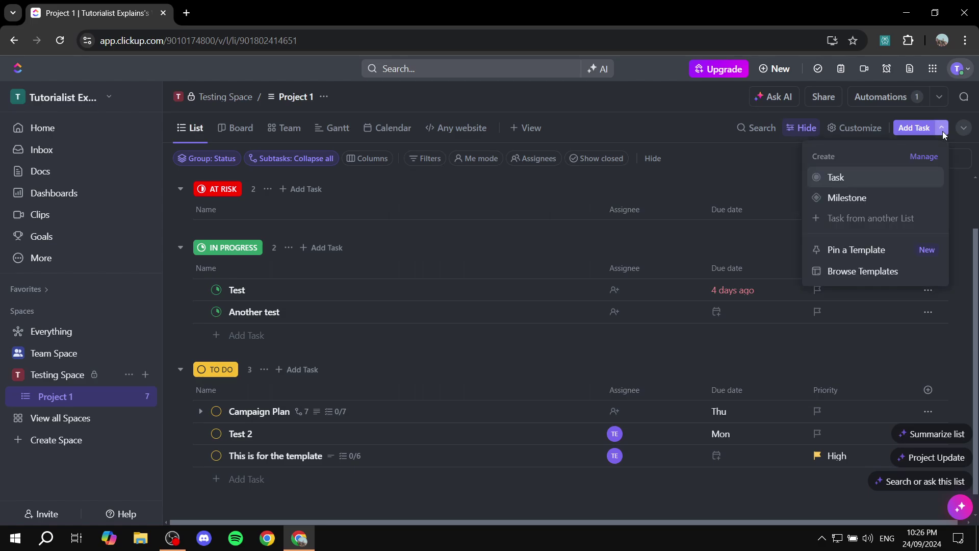
{"action": "left_click", "coordinate": [855, 272]}
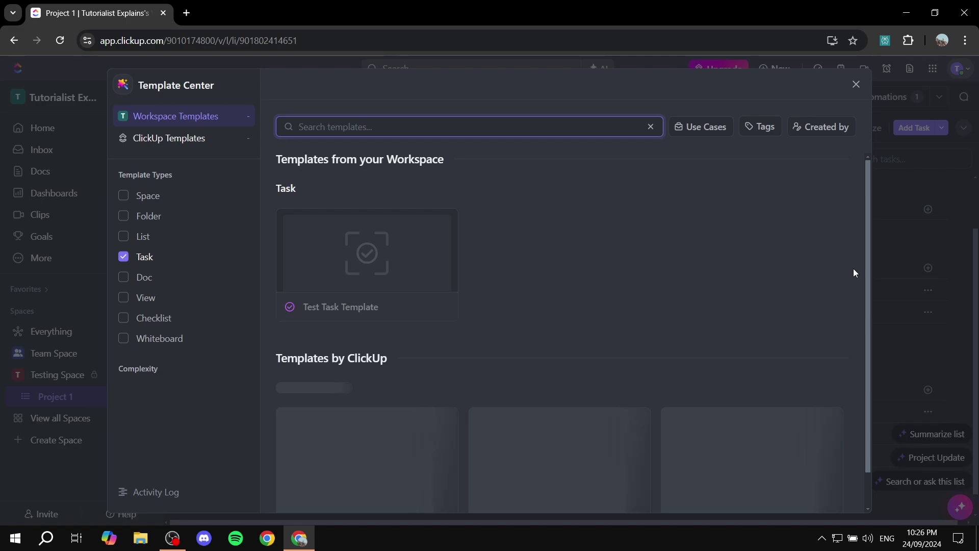
{"action": "left_click", "coordinate": [373, 252]}
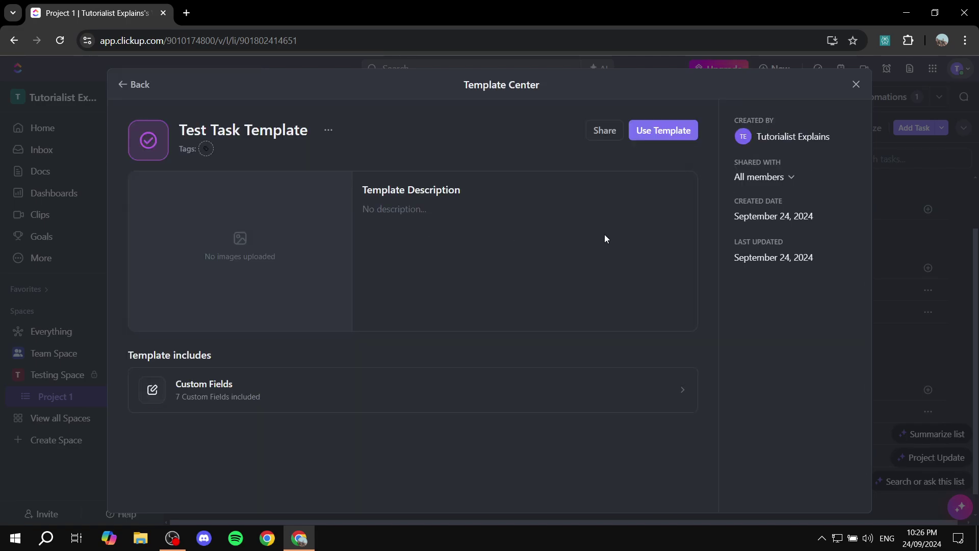
{"action": "left_click", "coordinate": [654, 127]}
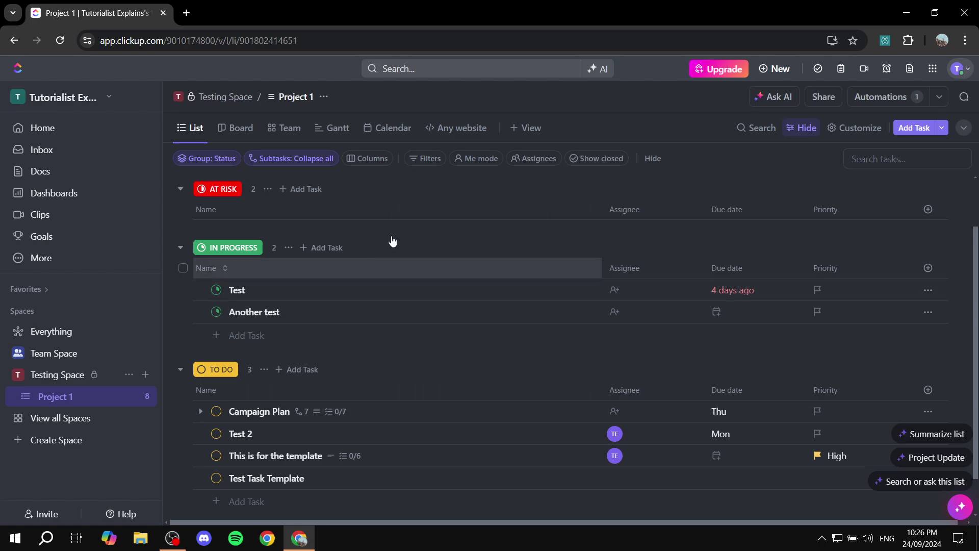
- Open the new Test Task Template task in the To Do group and examine its properties and description
{"action": "scroll", "coordinate": [376, 334], "scroll_direction": "down", "scroll_amount": 1}
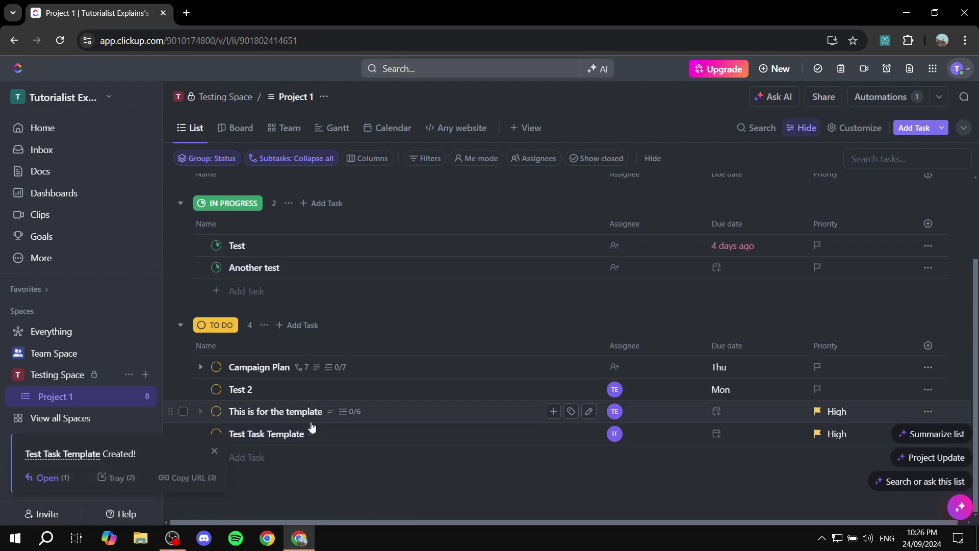
{"action": "left_click", "coordinate": [329, 441]}
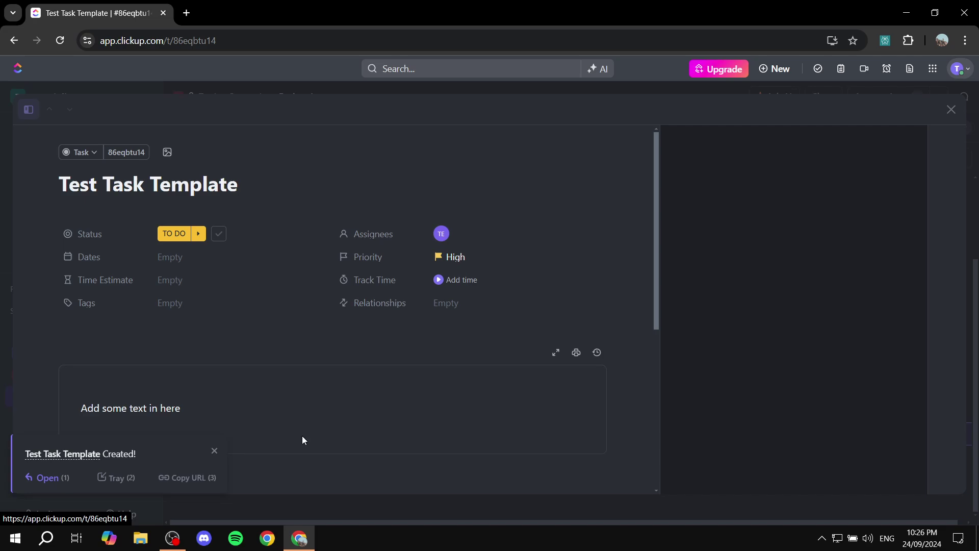
{"action": "scroll", "coordinate": [221, 442], "scroll_direction": "down", "scroll_amount": 1}
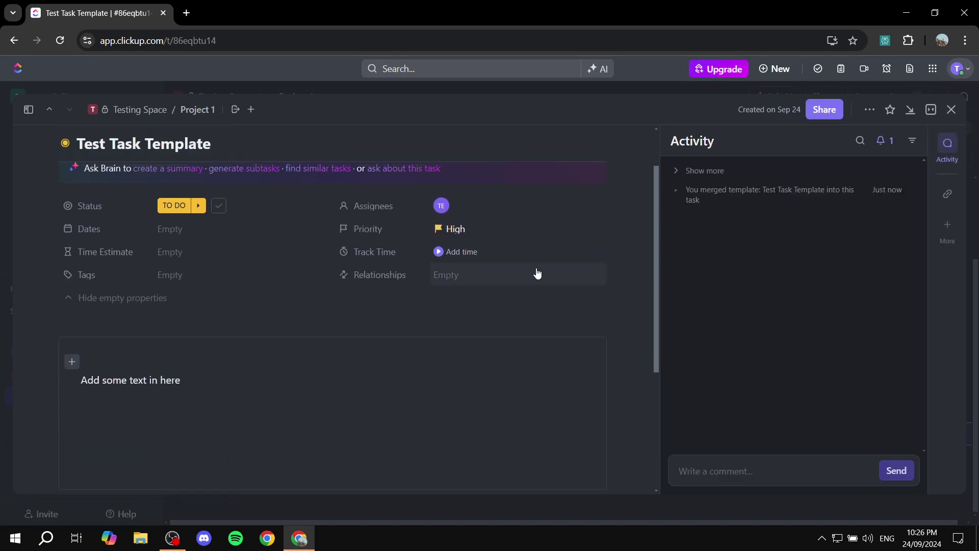
{"action": "scroll", "coordinate": [539, 283], "scroll_direction": "up", "scroll_amount": 1}
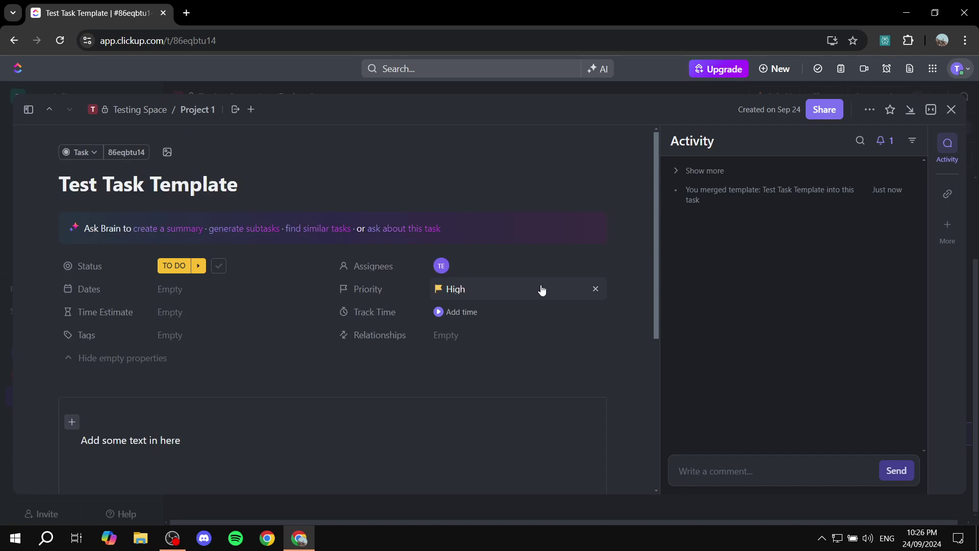